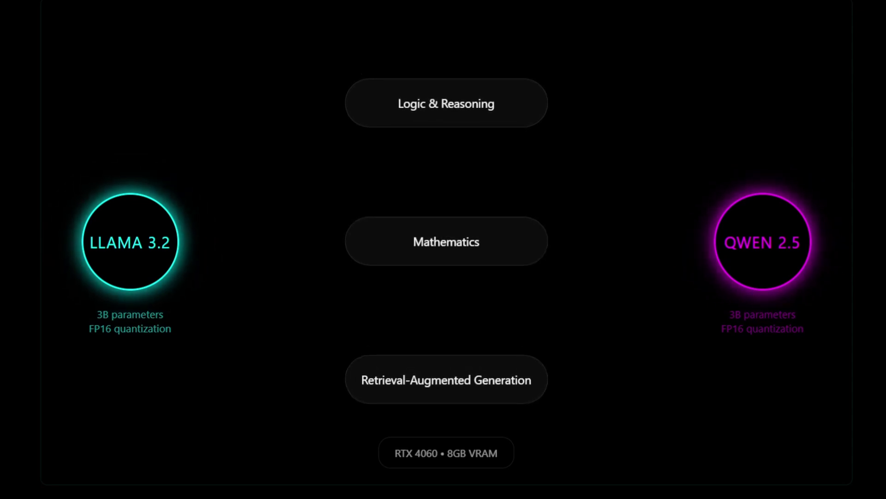
{"action": "left_click_drag", "start_coordinate": [498, 452], "coordinate": [401, 453]}
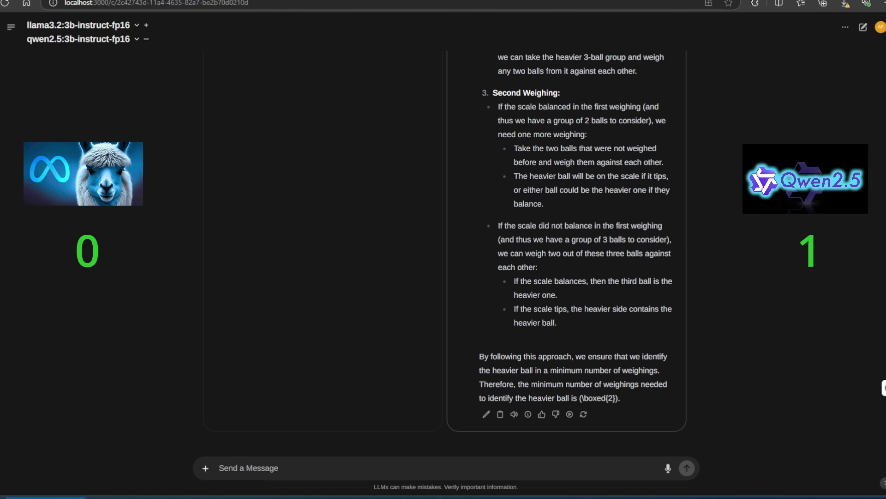
Ask both models how to measure exactly 4 liters of water with a 5 liter jug and a 3 liter jug without any measurement.
{"action": "type", "text": "If you have a 5 liter jug and a 3 liter jug, how can you measure exactly 4 liters of water without using any mesurement or weighing tool?"}
{"action": "left_click", "coordinate": [687, 468]}
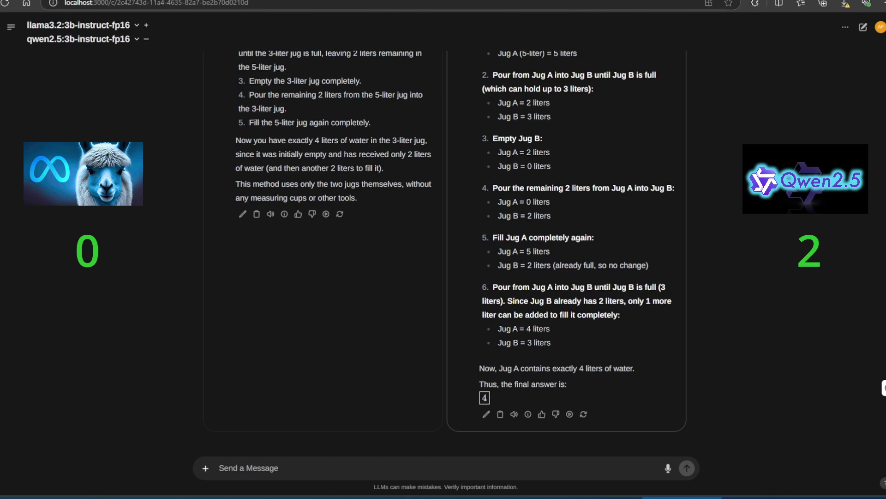
Ask both models what comes next in the sequence K B J, L C K, M D L, N E M.
{"action": "type", "text": "K B J, L C K, M D L, N E M,... whats the next one?"}
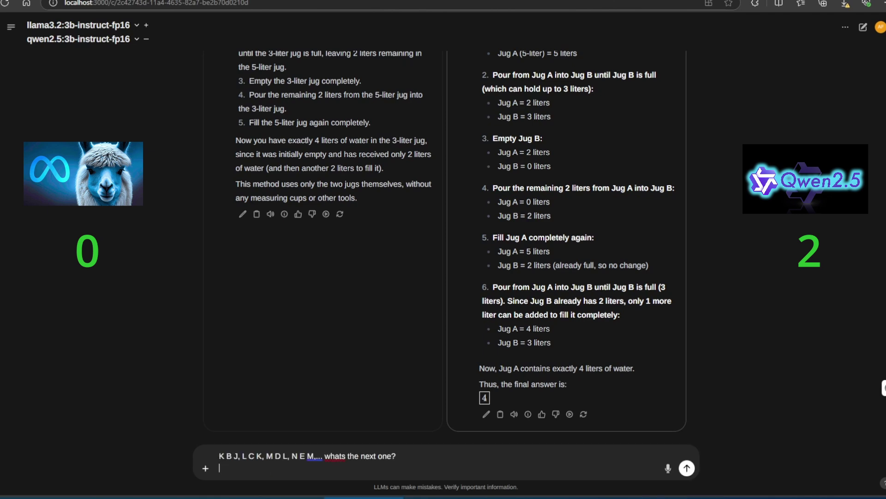
{"action": "key", "text": "Return"}
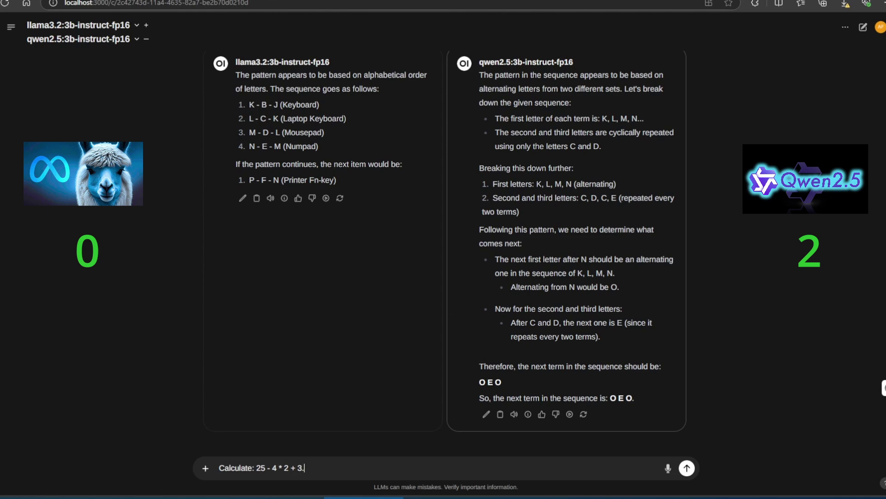
Ask both models to calculate 25 - 4 * 2 + 3 and compare their answers.
{"action": "key", "text": "Return"}
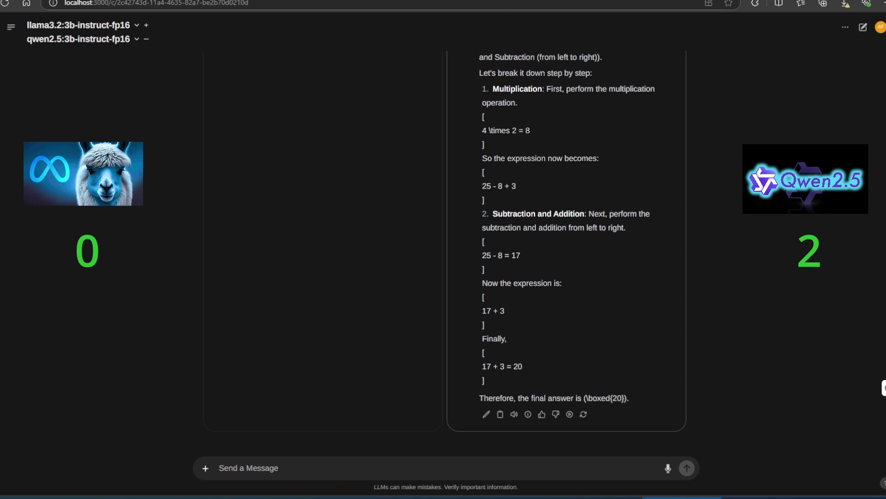
{"action": "scroll", "coordinate": [446, 254], "scroll_direction": "up", "scroll_amount": 4}
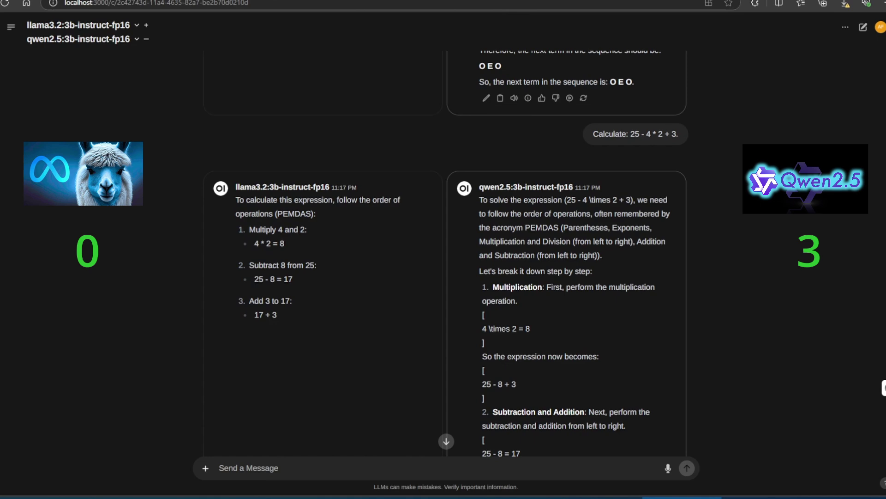
{"action": "scroll", "coordinate": [446, 254], "scroll_direction": "down", "scroll_amount": 2}
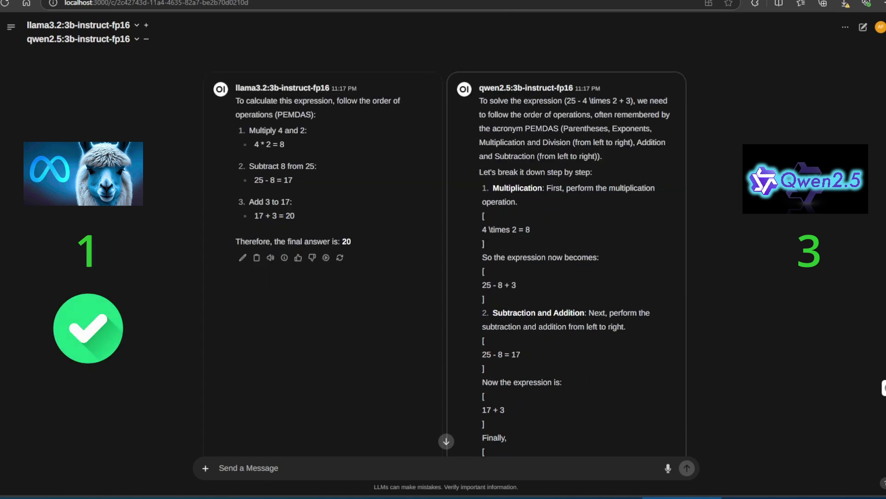
Ask how much 7 t-shirts priced at $15 each would cost with a "Buy 2, Get 1 Free" offer.
{"action": "scroll", "coordinate": [446, 254], "scroll_direction": "down", "scroll_amount": 2}
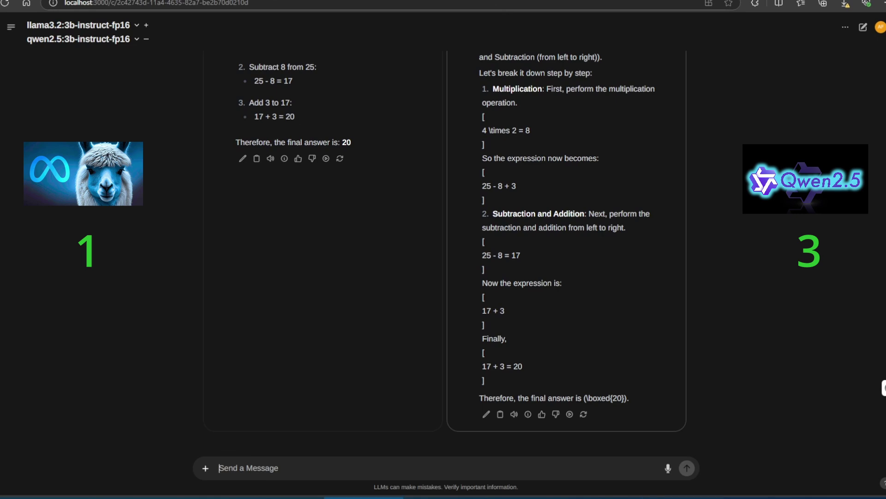
{"action": "type", "text": "A store has a \"Buy 2, Get 1 Free\" offer on t-shirts priced at $15 each. How much would you pay for 7 t-shirts?"}
{"action": "key", "text": "Return"}
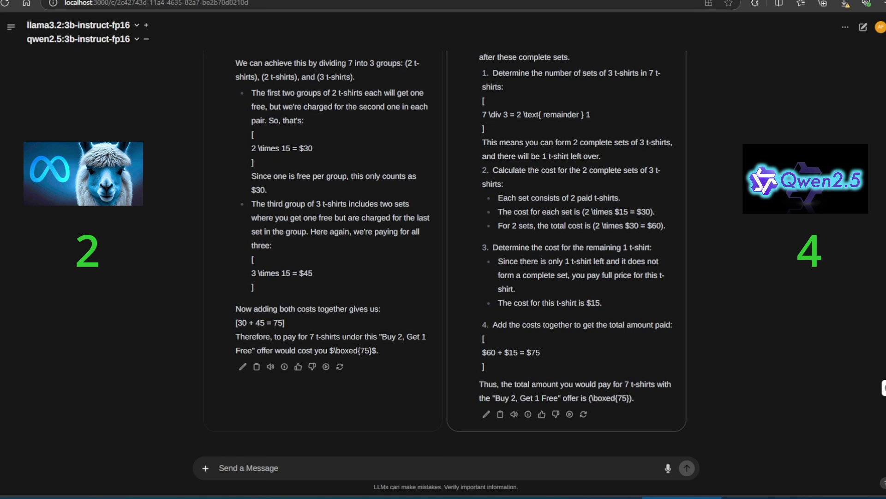
Ask the final cost of a 3-night hotel stay at $100 per night with 5% tax and a $15 untaxed cleaning fee, and compare both answers.
{"action": "type", "text": "Lisa stays at a hotel for 3 nights. The room rate is $100 per night, and there's a 5% tax on the total. plus $15 untaxed cleaning fee. What's the final cost of Lisa's stay?"}
{"action": "key", "text": "Return"}
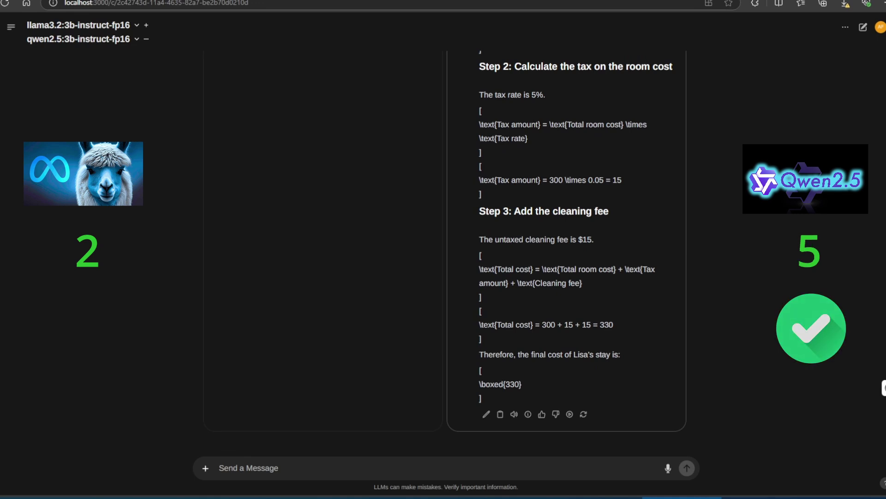
{"action": "scroll", "coordinate": [445, 254], "scroll_direction": "up", "scroll_amount": 7}
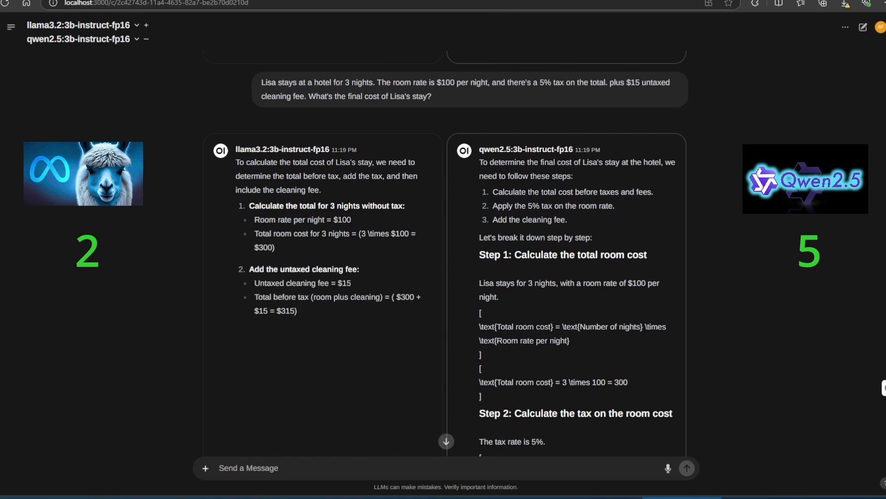
{"action": "scroll", "coordinate": [445, 254], "scroll_direction": "down", "scroll_amount": 4}
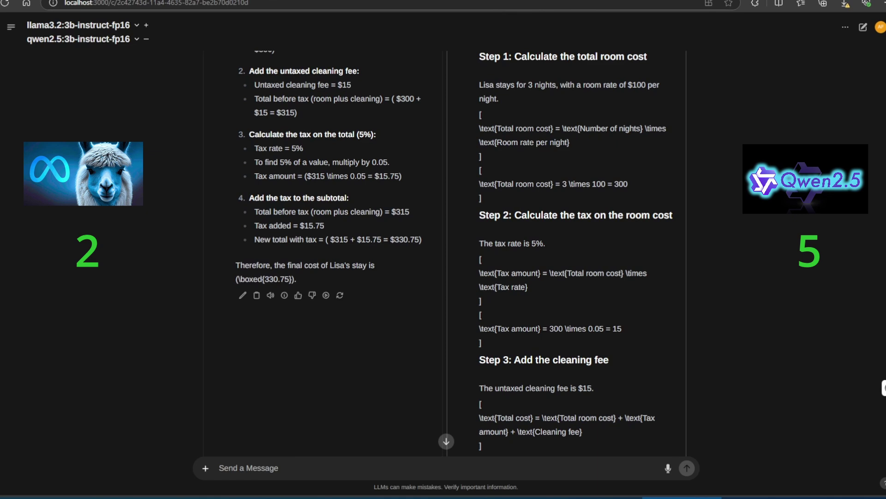
Ask how many students are in a class where one student ranks 12th from the top and forty from the bottom.
{"action": "scroll", "coordinate": [446, 249], "scroll_direction": "down", "scroll_amount": 4}
{"action": "type", "text": "Ravi ranks 12th from the top and forty from the bottom in a class. How many students are there in the class?"}
{"action": "key", "text": "Return"}
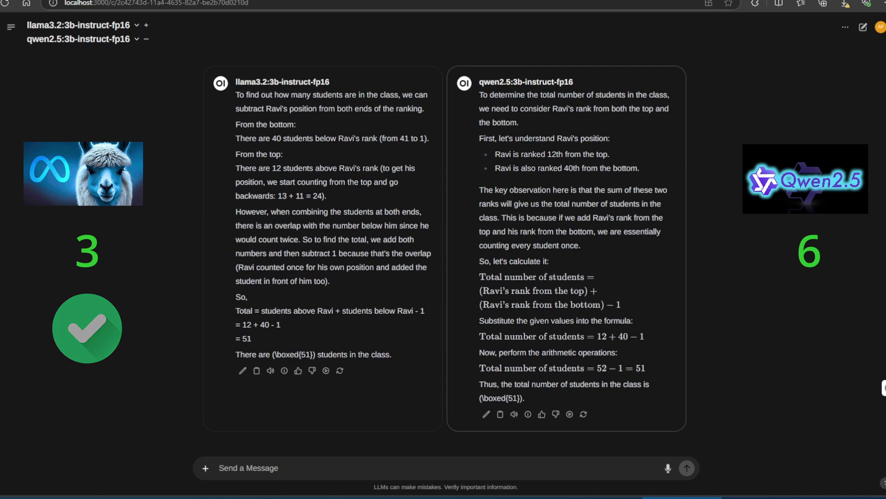
Attach the aifusion-ragtest document to the chat and ask whether any AI solutions offered could benefit a lawyer.
{"action": "type", "text": "#"}
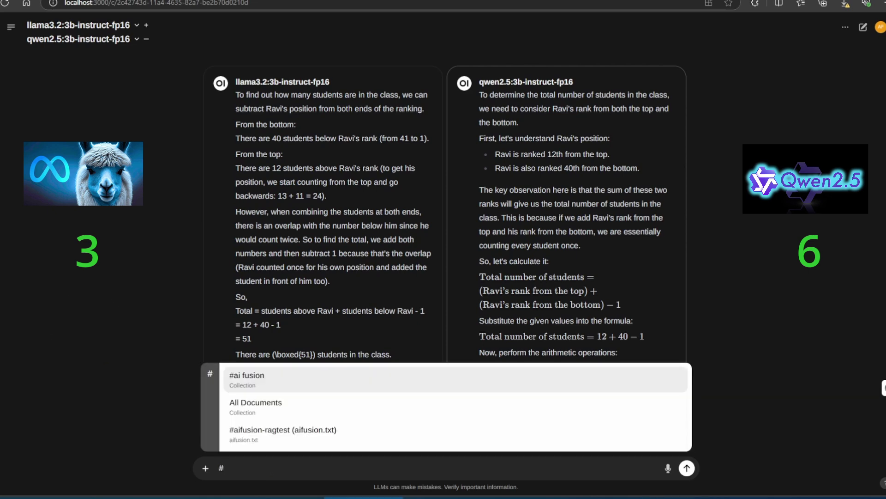
{"action": "key", "text": "Up"}
{"action": "key", "text": "Down"}
{"action": "key", "text": "Down"}
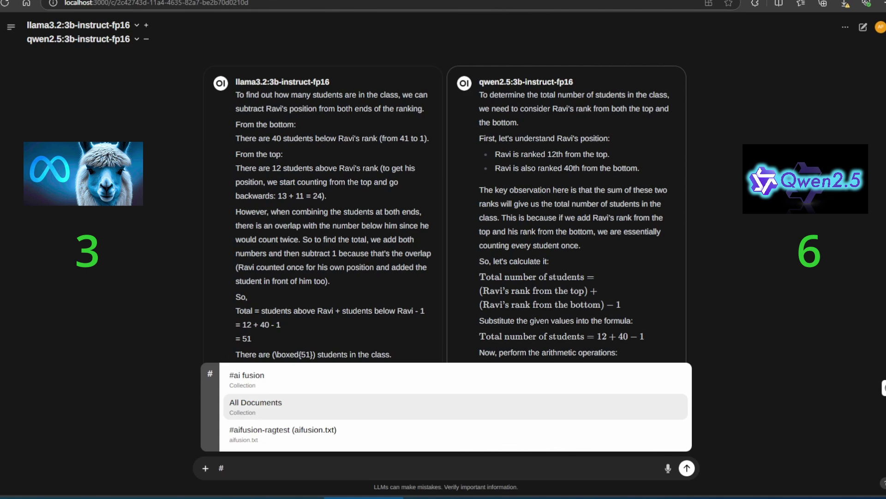
{"action": "key", "text": "Return"}
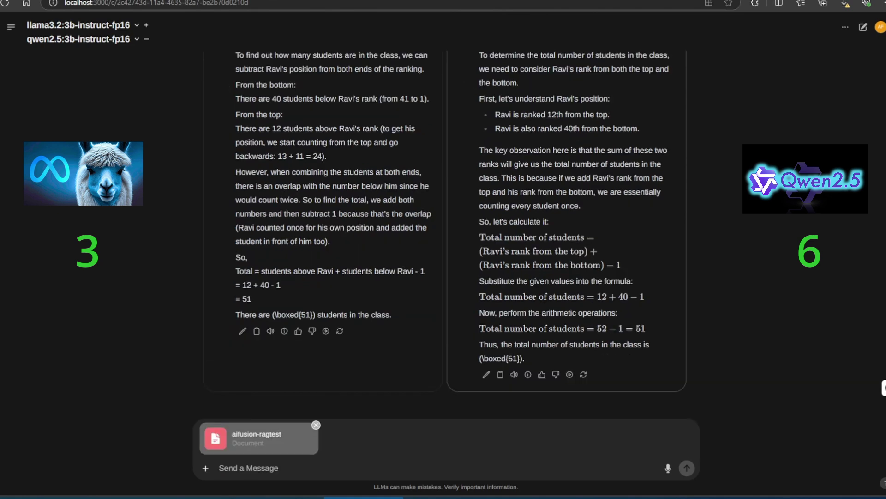
{"action": "type", "text": "Do you offer any Ai solutions that could benefit me as a lawyer?"}
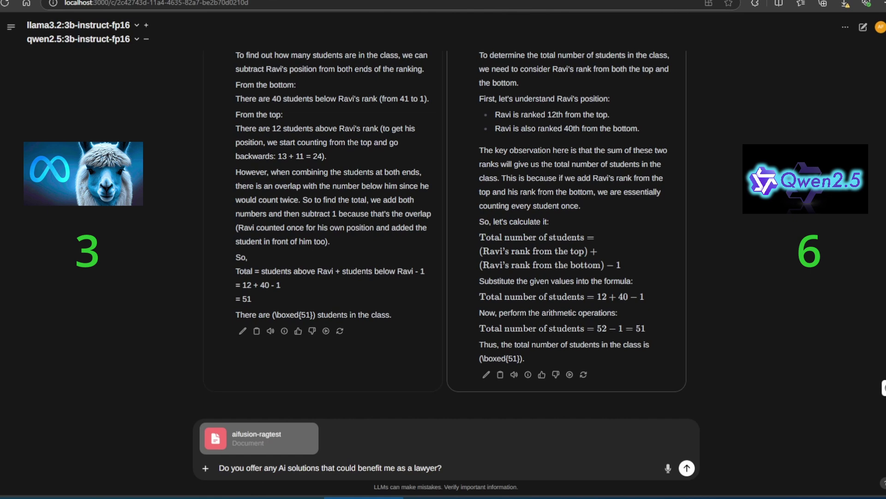
{"action": "left_click", "coordinate": [687, 468]}
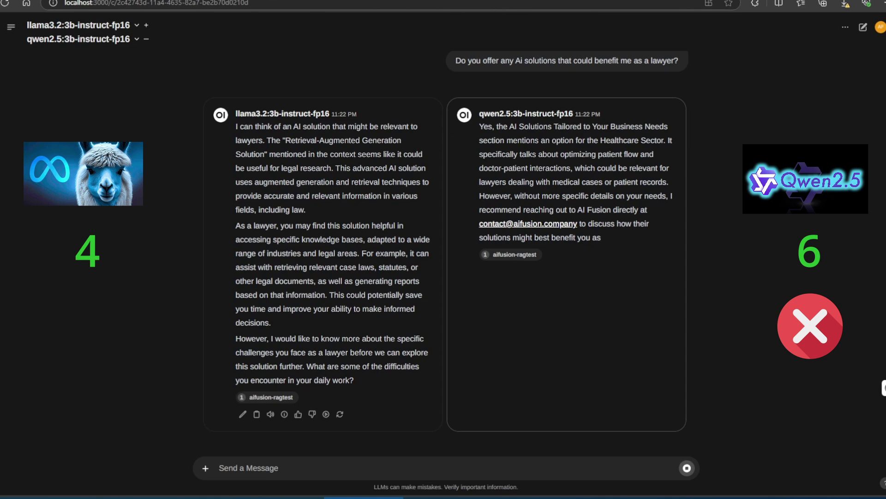
Ask what is recommended for running a call center, and which medical industry solutions are offered and how they would be beneficial.
{"action": "type", "text": "I run a call center what would you recommend?"}
{"action": "key", "text": "Return"}
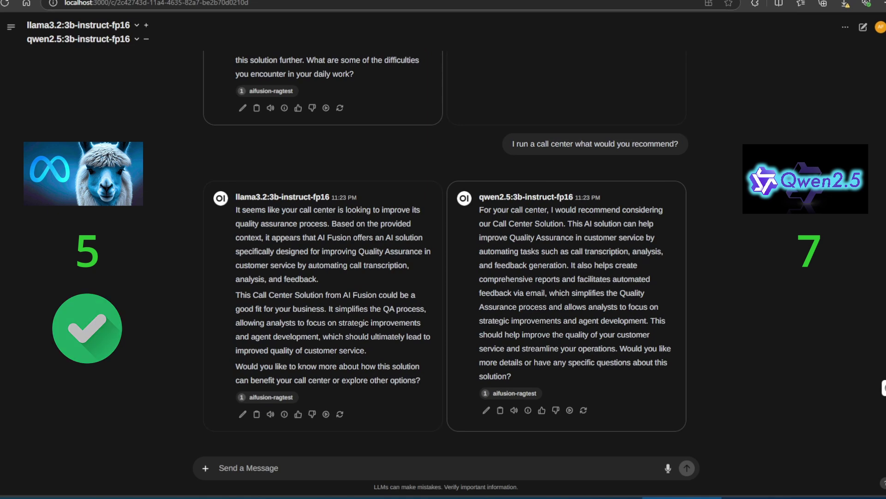
{"action": "type", "text": "what solutions do you offer for the medical industry, and how would they benefit me?"}
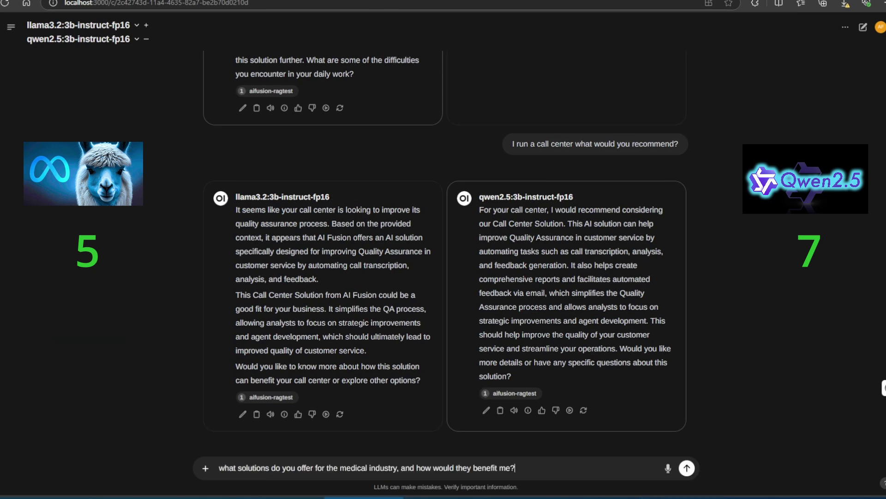
{"action": "key", "text": "Return"}
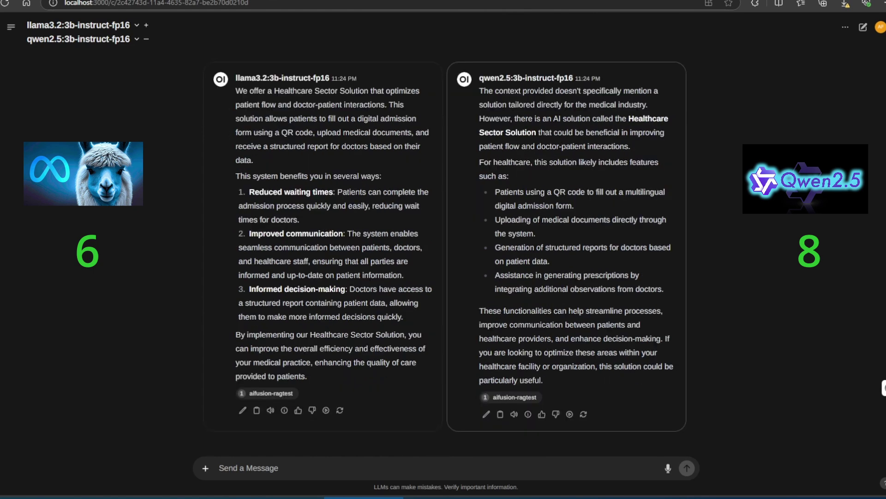
Ask both models how to contact the company, and open the contact page link given in the llama3.2 answer.
{"action": "scroll", "coordinate": [445, 254], "scroll_direction": "up", "scroll_amount": 3}
{"action": "scroll", "coordinate": [445, 254], "scroll_direction": "down", "scroll_amount": 3}
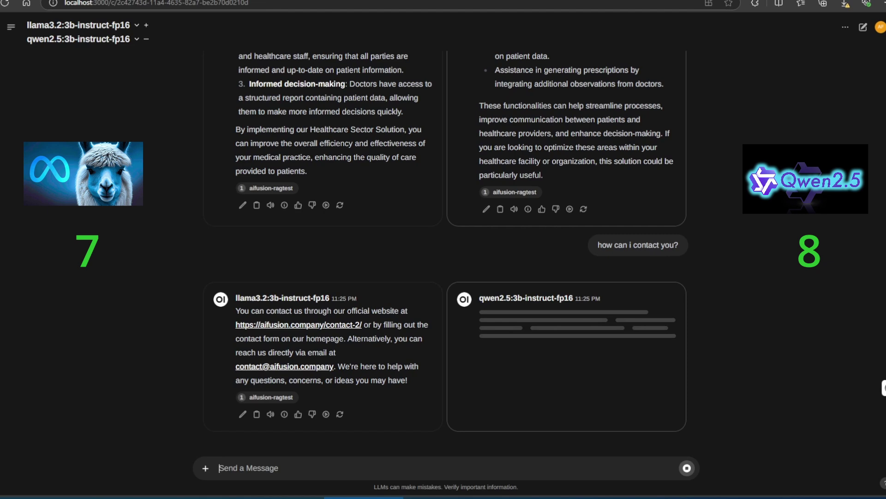
{"action": "left_click", "coordinate": [298, 325]}
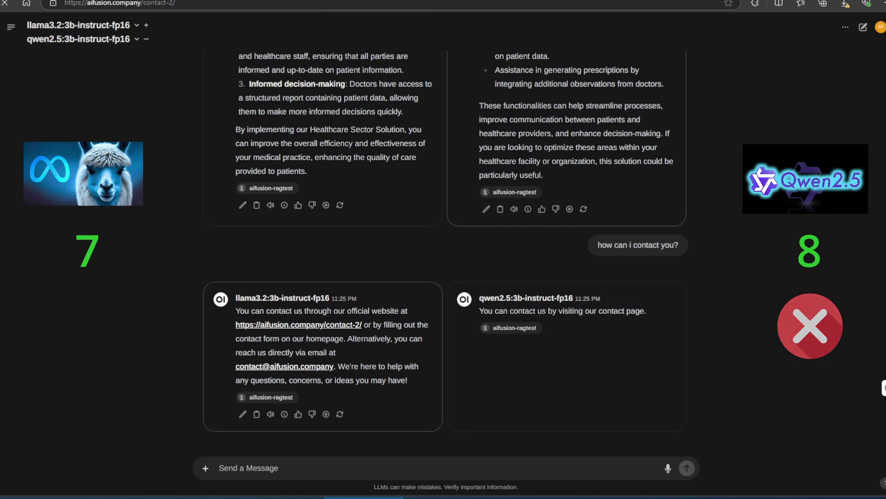